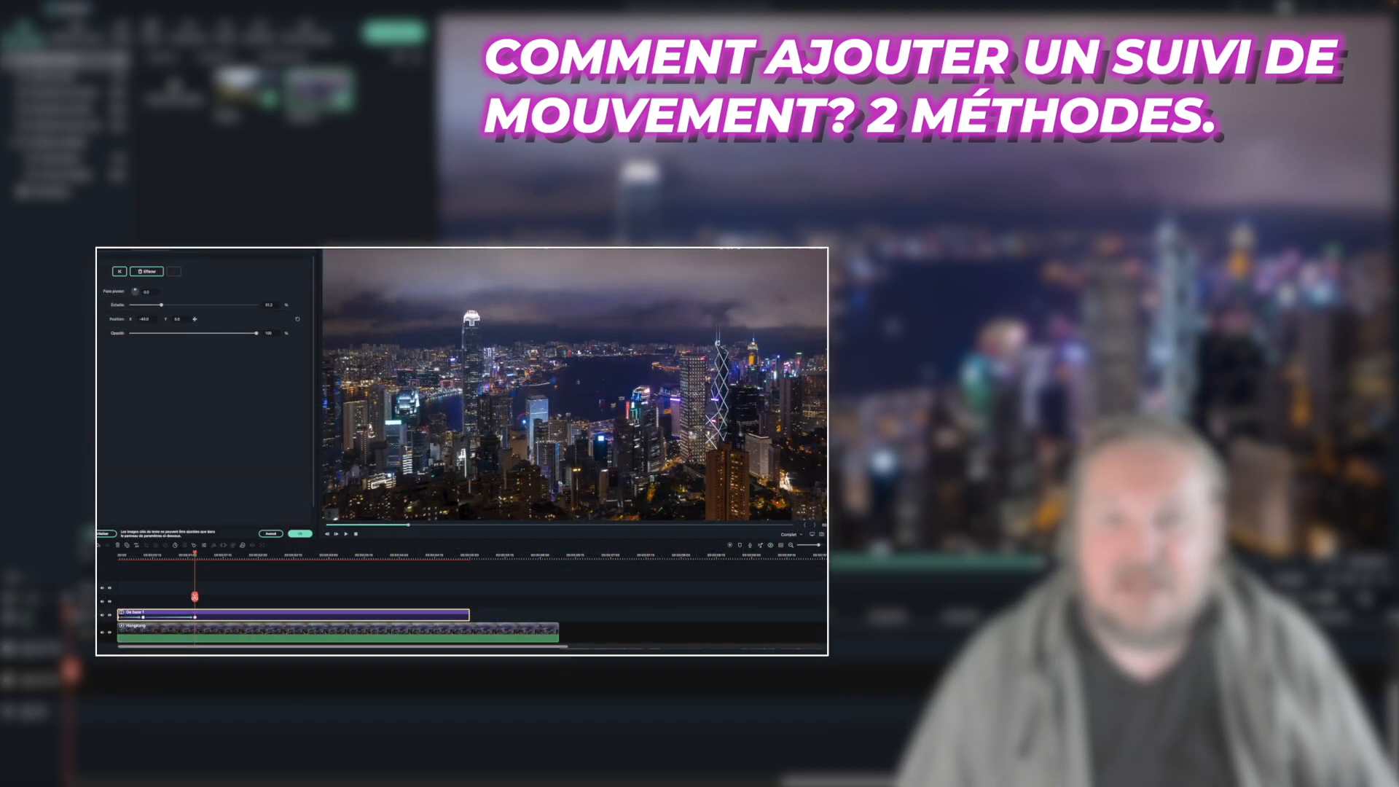
click(113, 559)
click(173, 271)
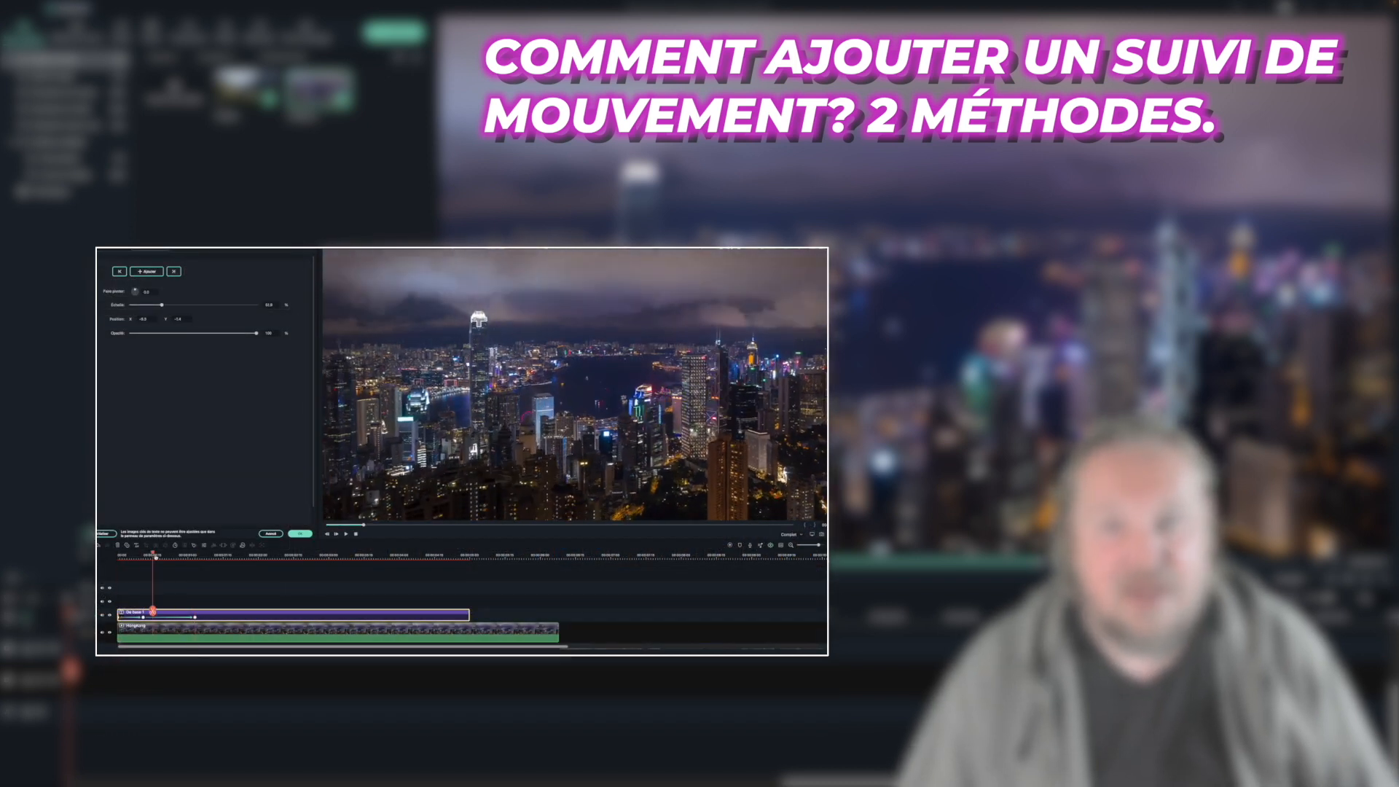
click(173, 271)
click(248, 556)
drag(160, 305, 143, 317)
click(312, 558)
click(392, 558)
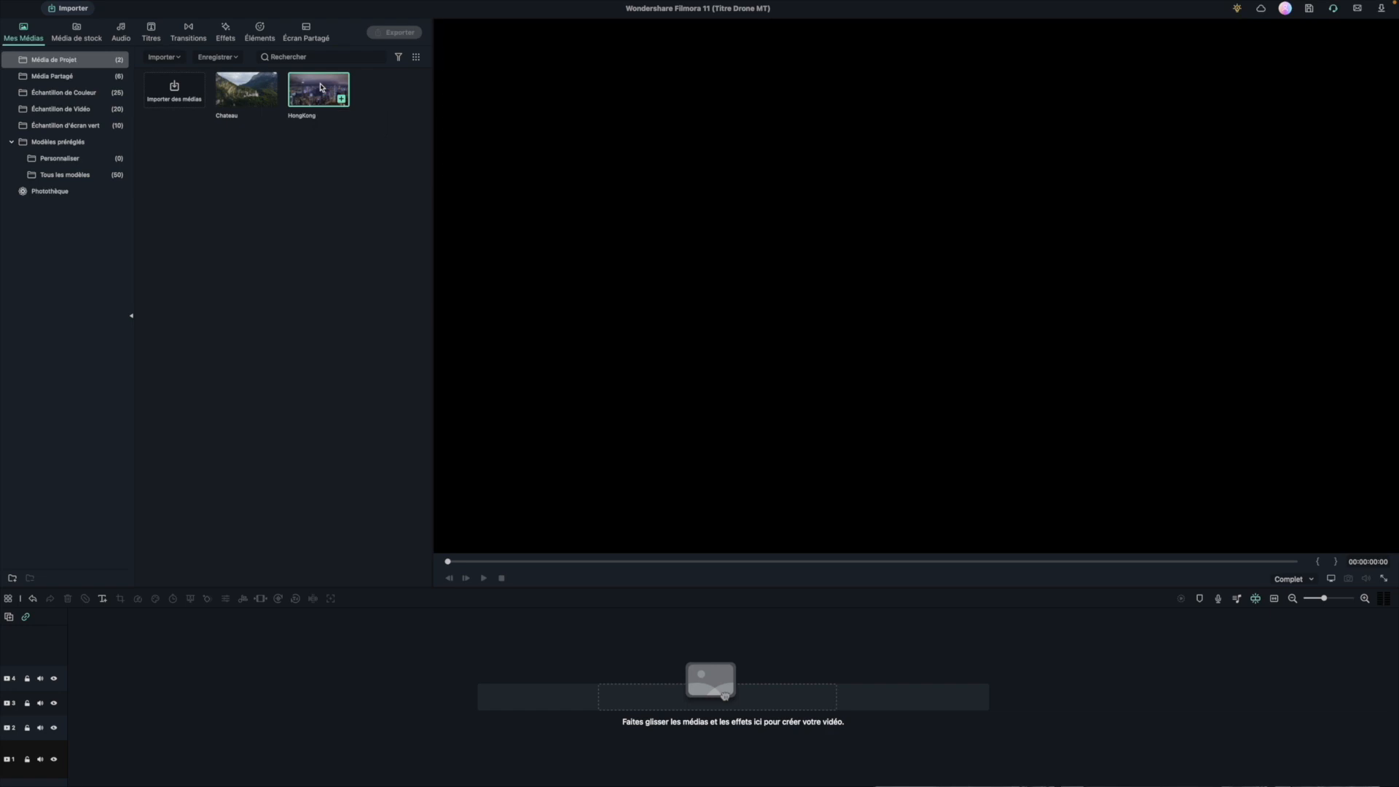
Step: Preview the HongKong clip and place it at the start of video track 1
double_click(320, 86)
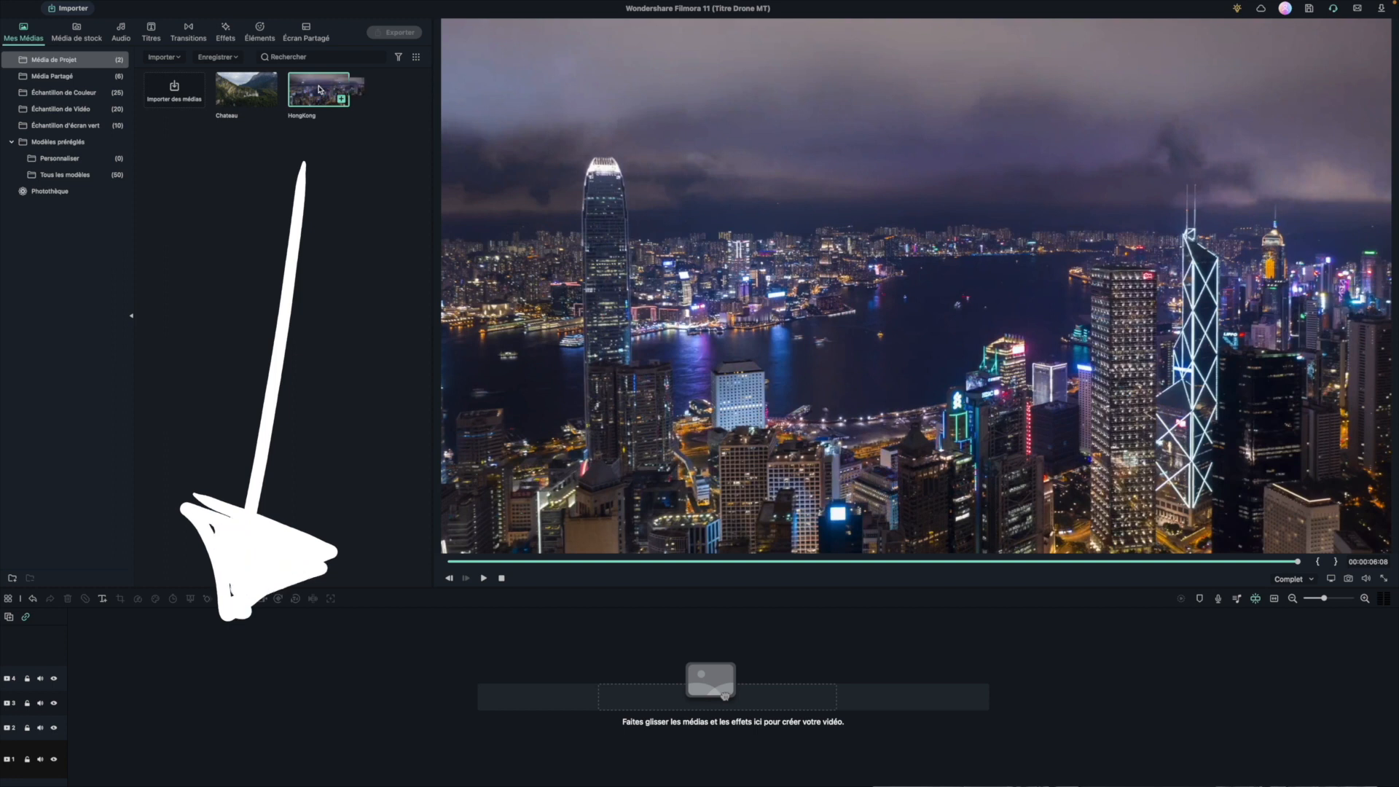
drag(318, 89, 253, 337)
drag(215, 479, 113, 755)
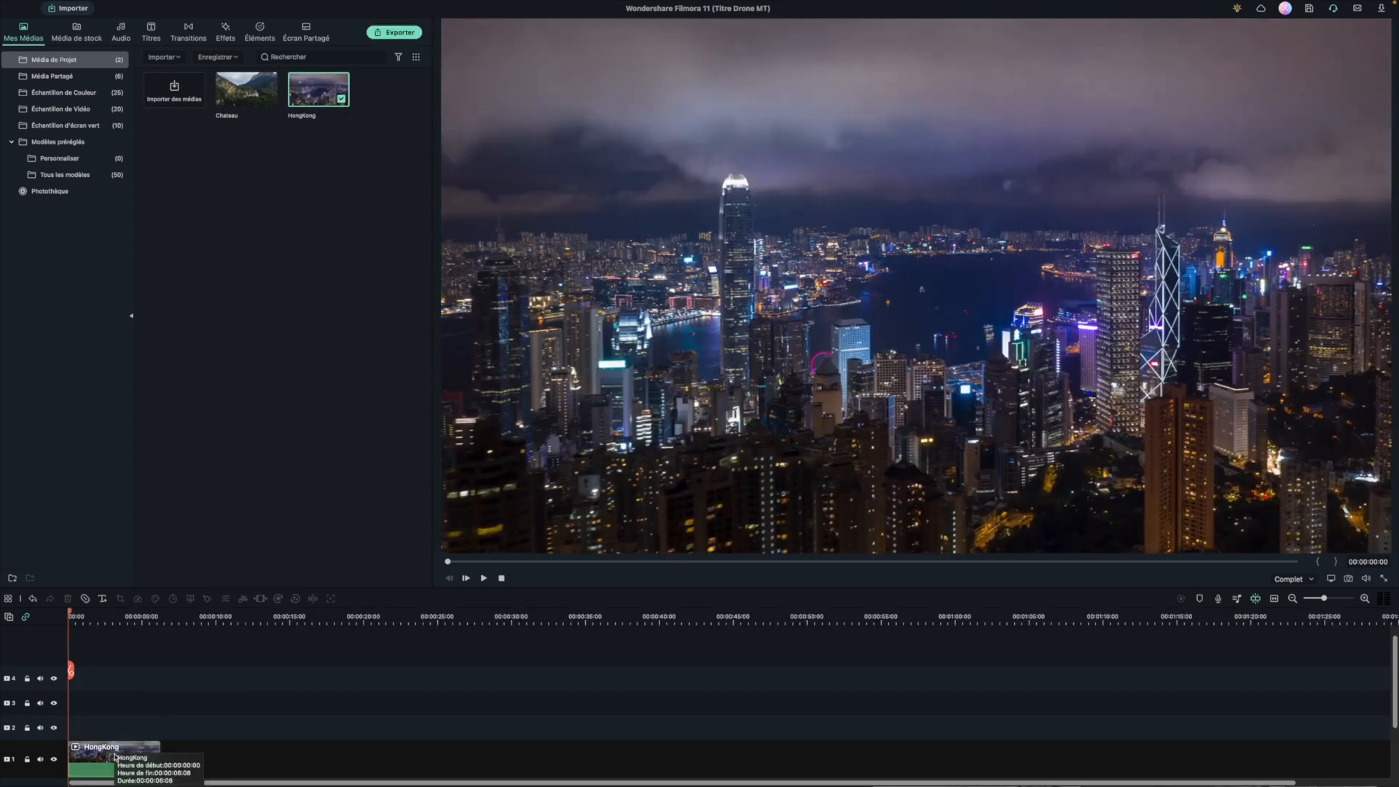
Step: Enable motion tracking on the HongKong clip, fit the tracking box to the tall tower's top corner, and run the tracking
double_click(115, 758)
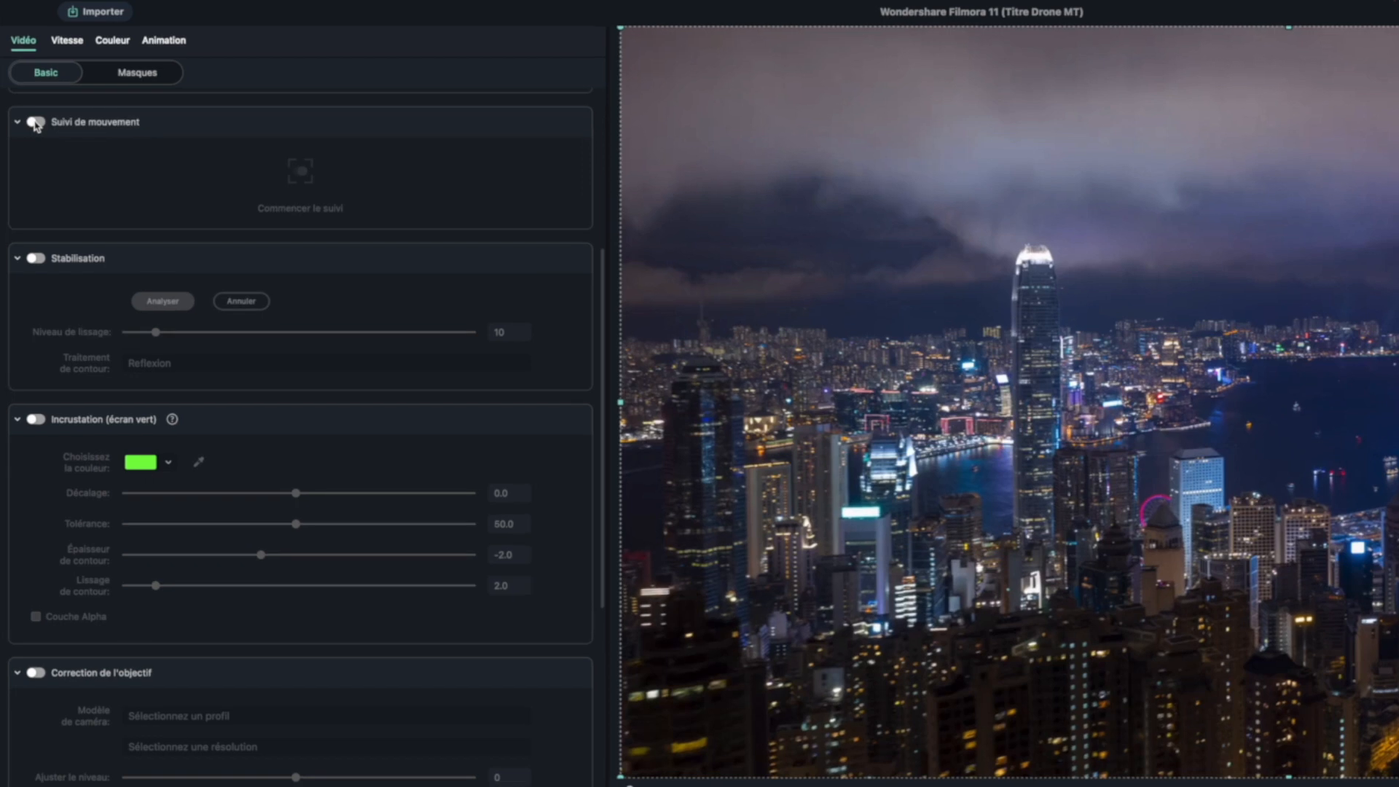
click(35, 123)
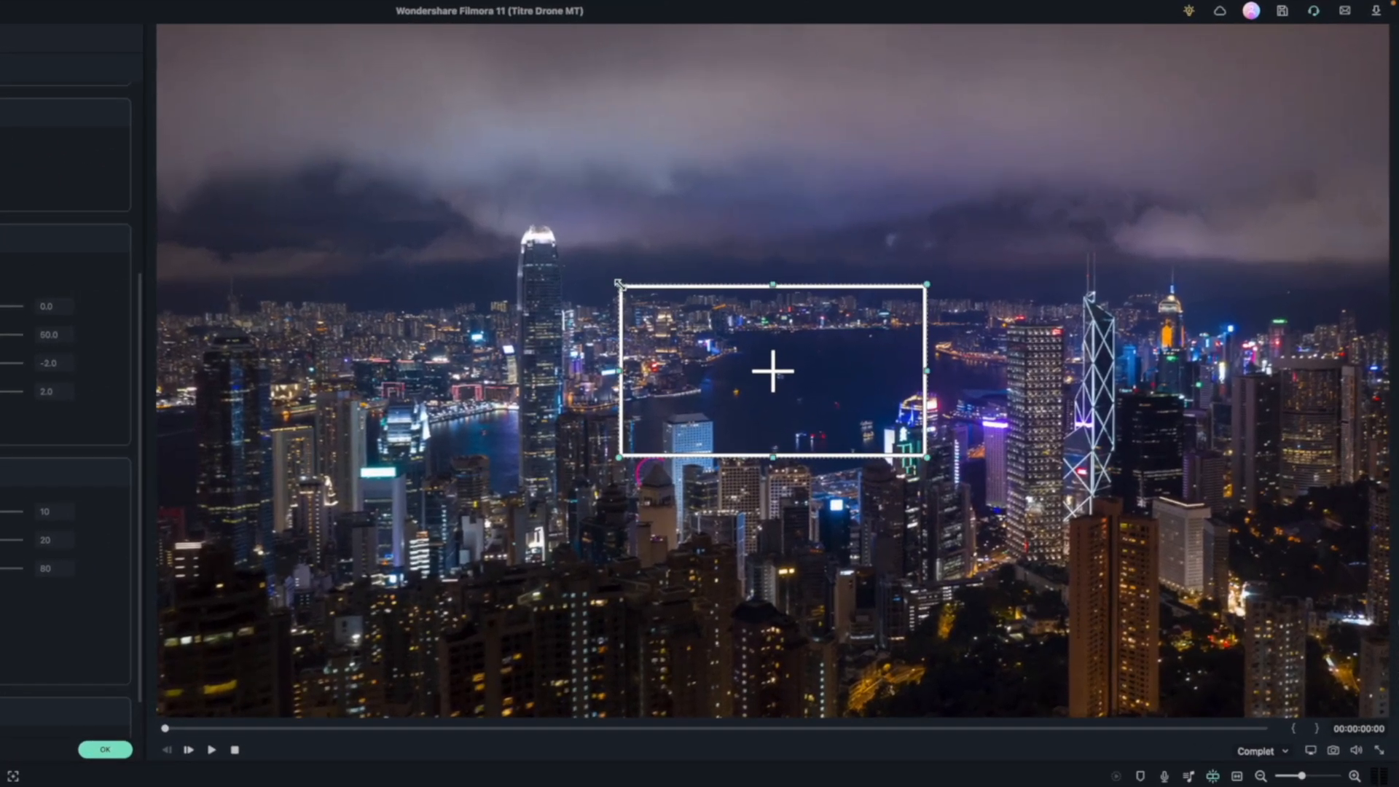
drag(640, 277, 574, 248)
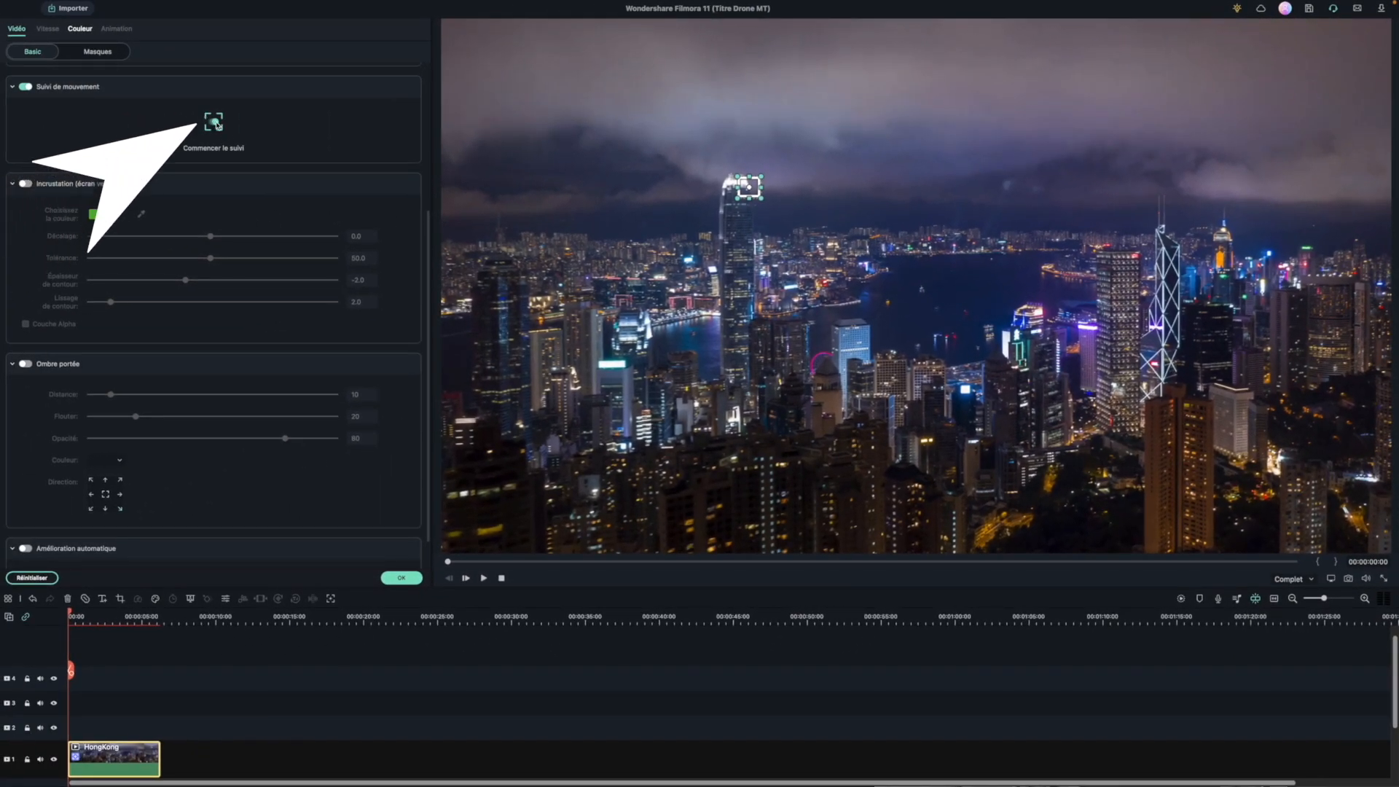
click(217, 125)
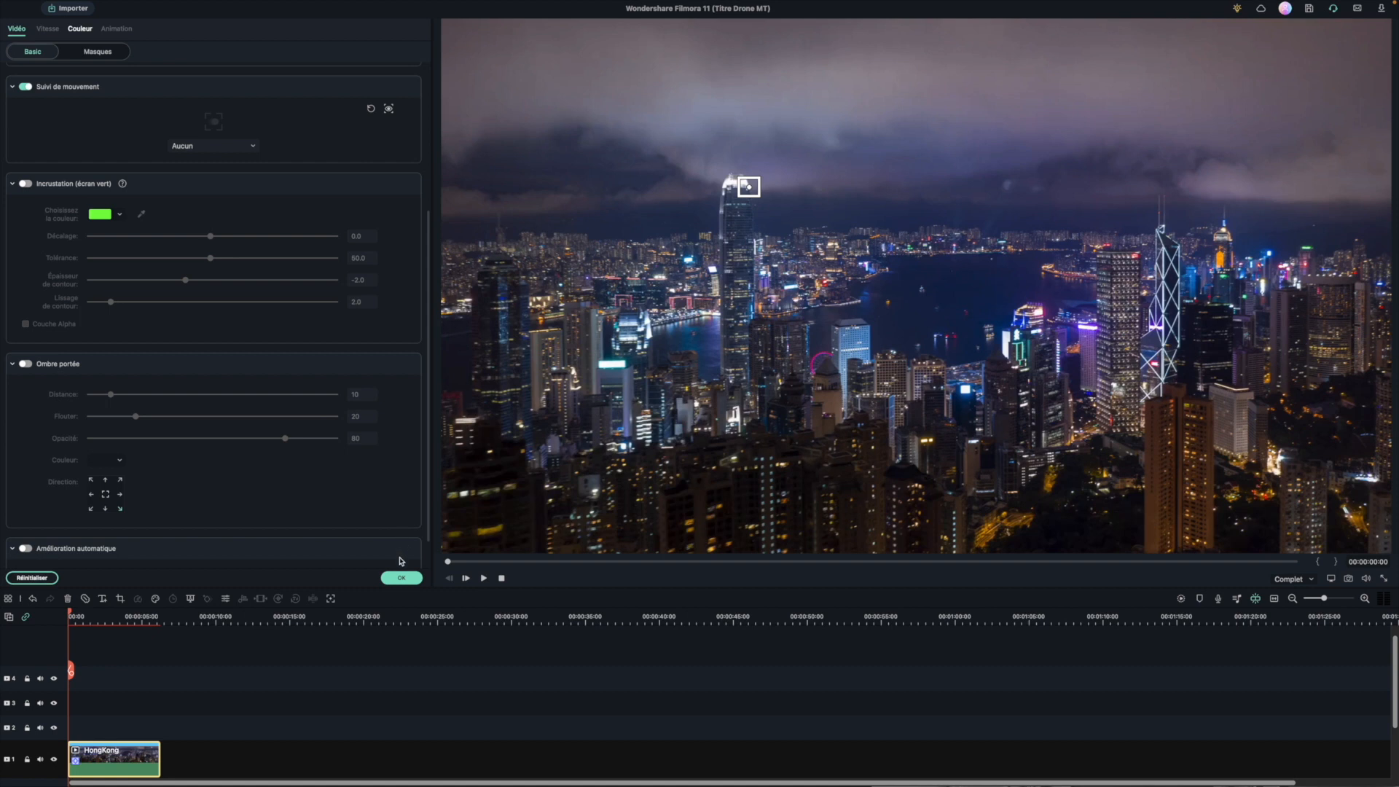
click(401, 579)
Step: Add a basic text title and place it on track 2 above the start of the HongKong clip
click(162, 616)
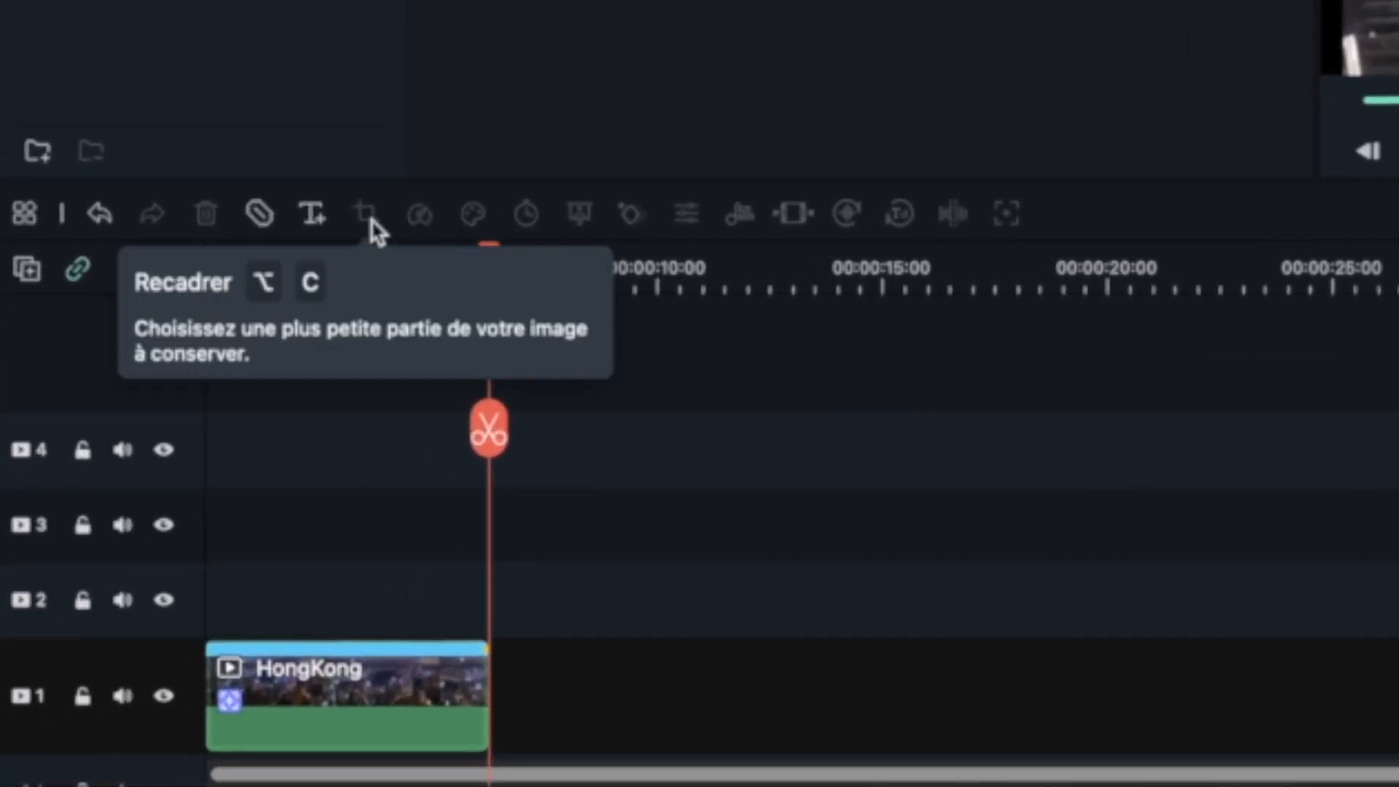
click(313, 215)
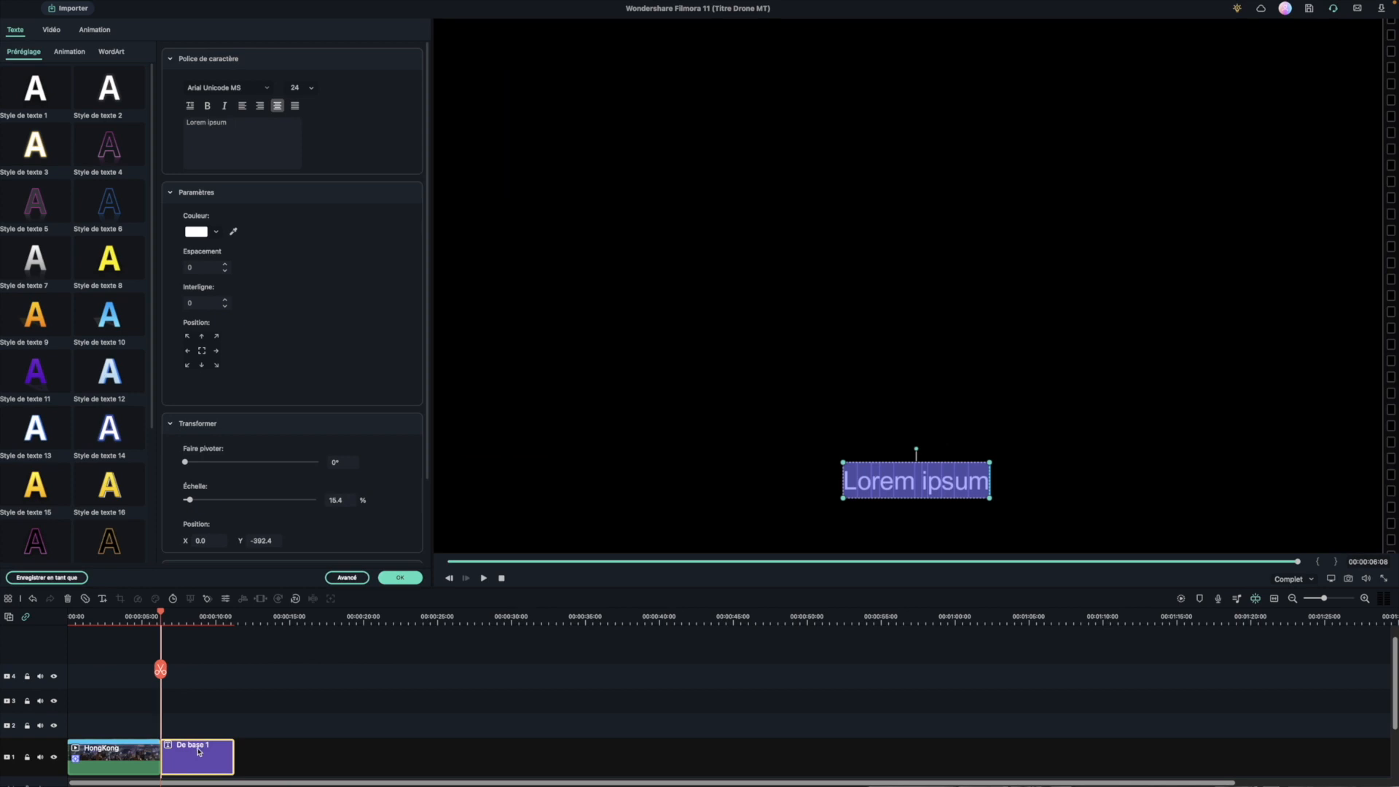
drag(199, 752, 102, 722)
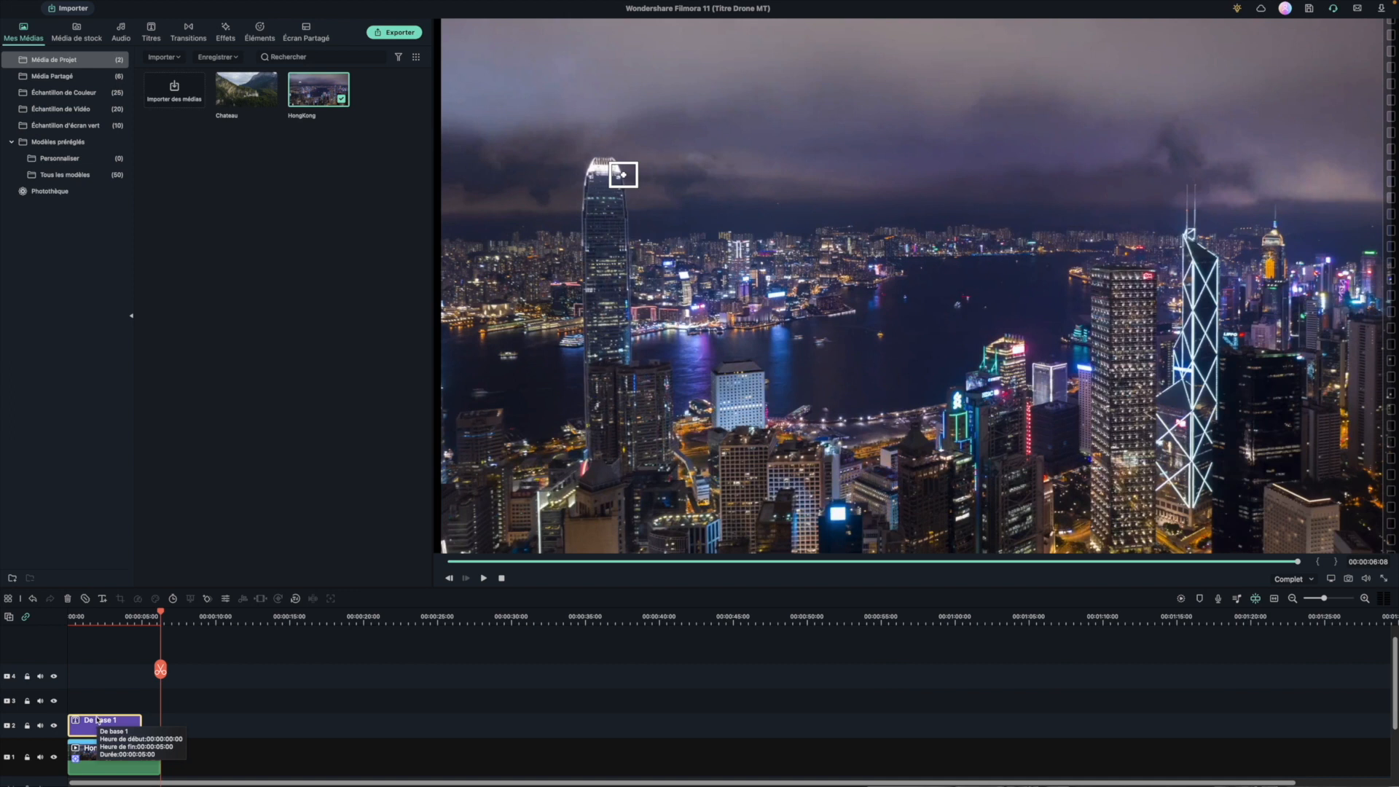
Step: Add a second De base 1 title from the raw-text titles at the start of track 3, and delete it again
click(149, 29)
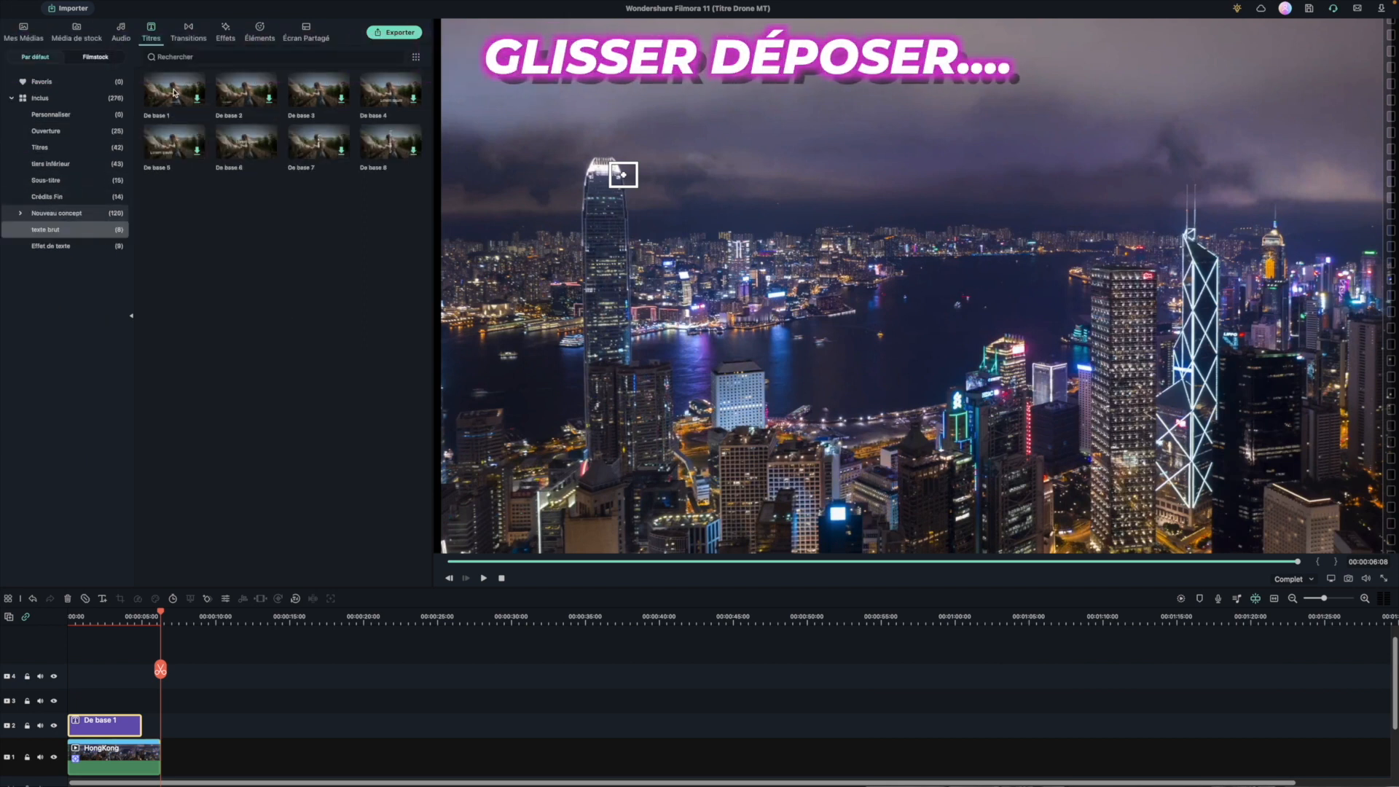
drag(108, 419, 84, 698)
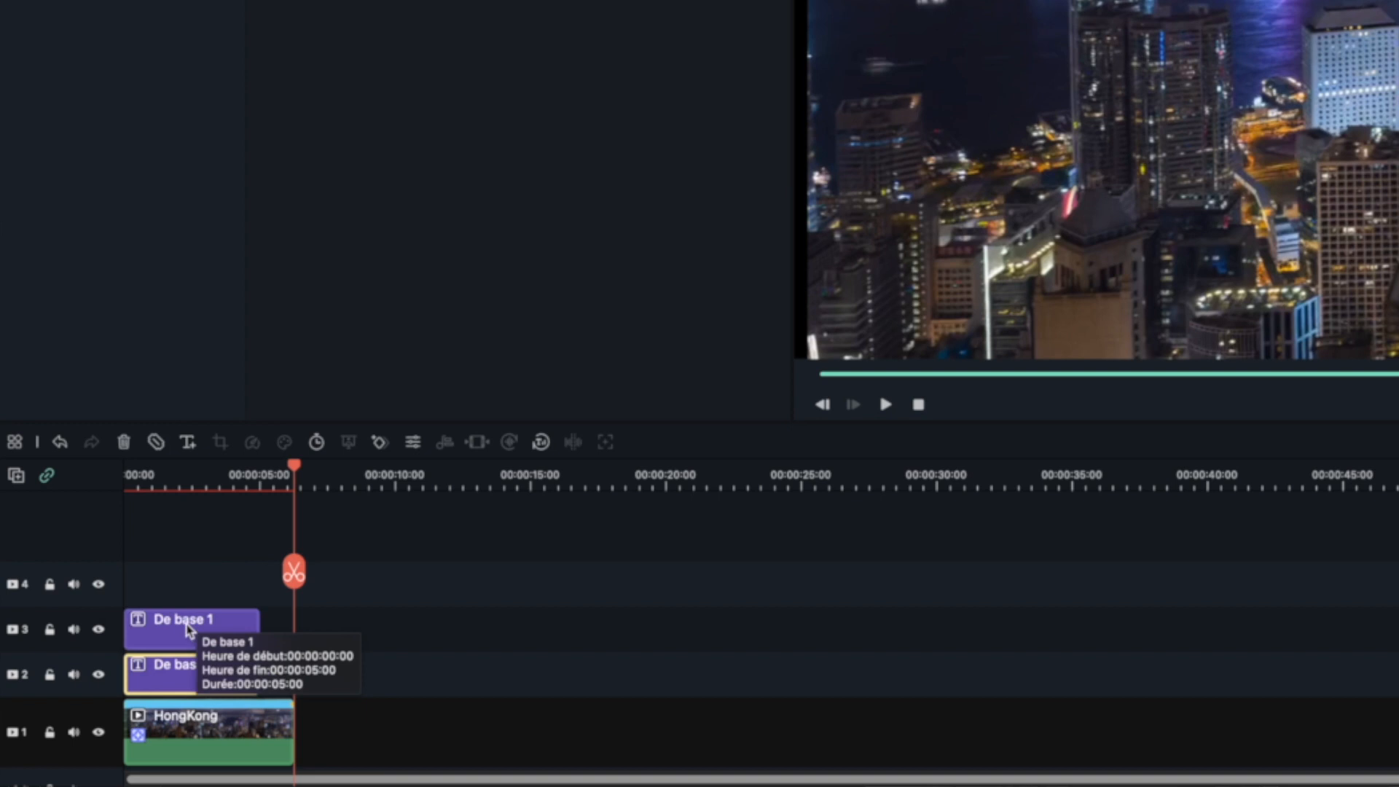
click(188, 629)
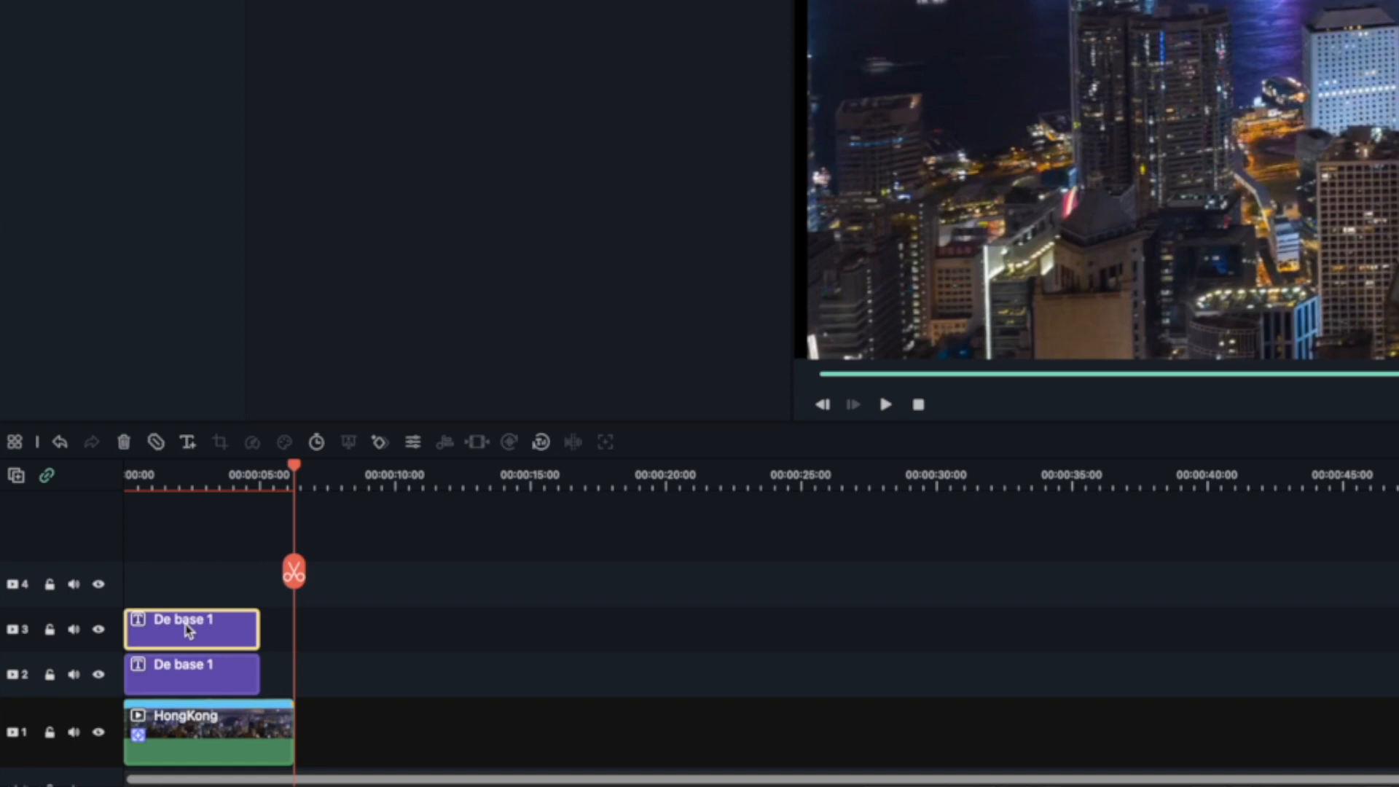
click(124, 442)
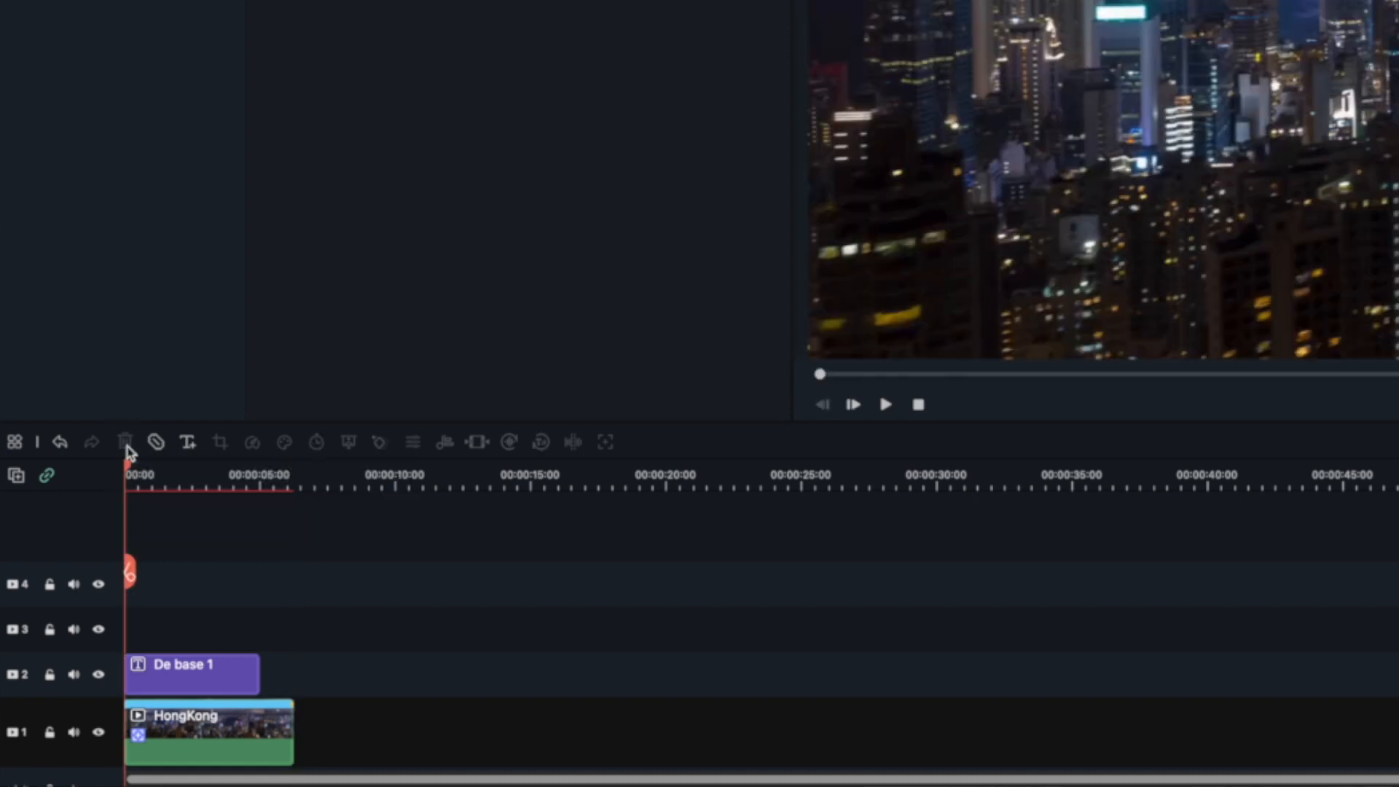
Step: Replace the placeholder text of the title on track 2 with HONG KONG
double_click(186, 675)
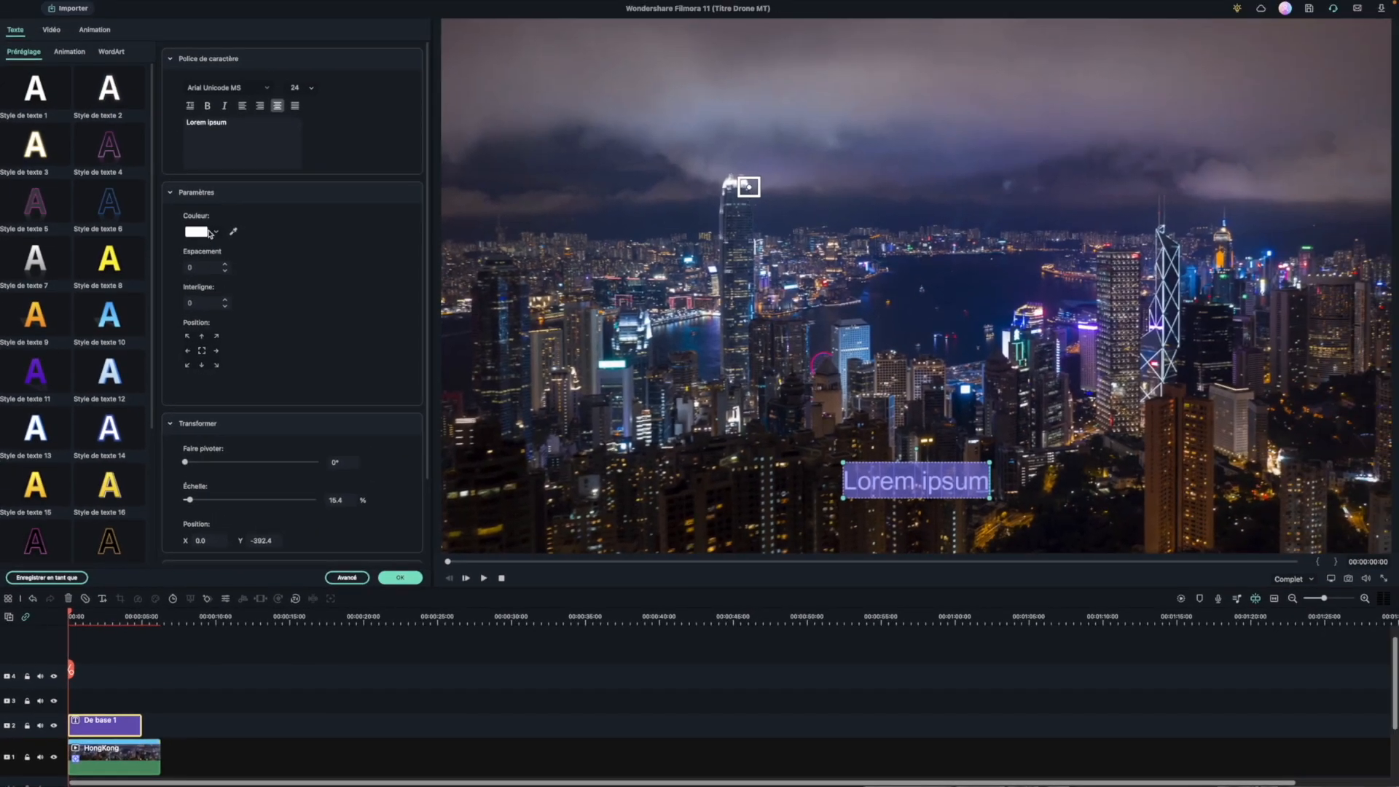
click(227, 123)
key(ctrl+a)
text(HONG K)
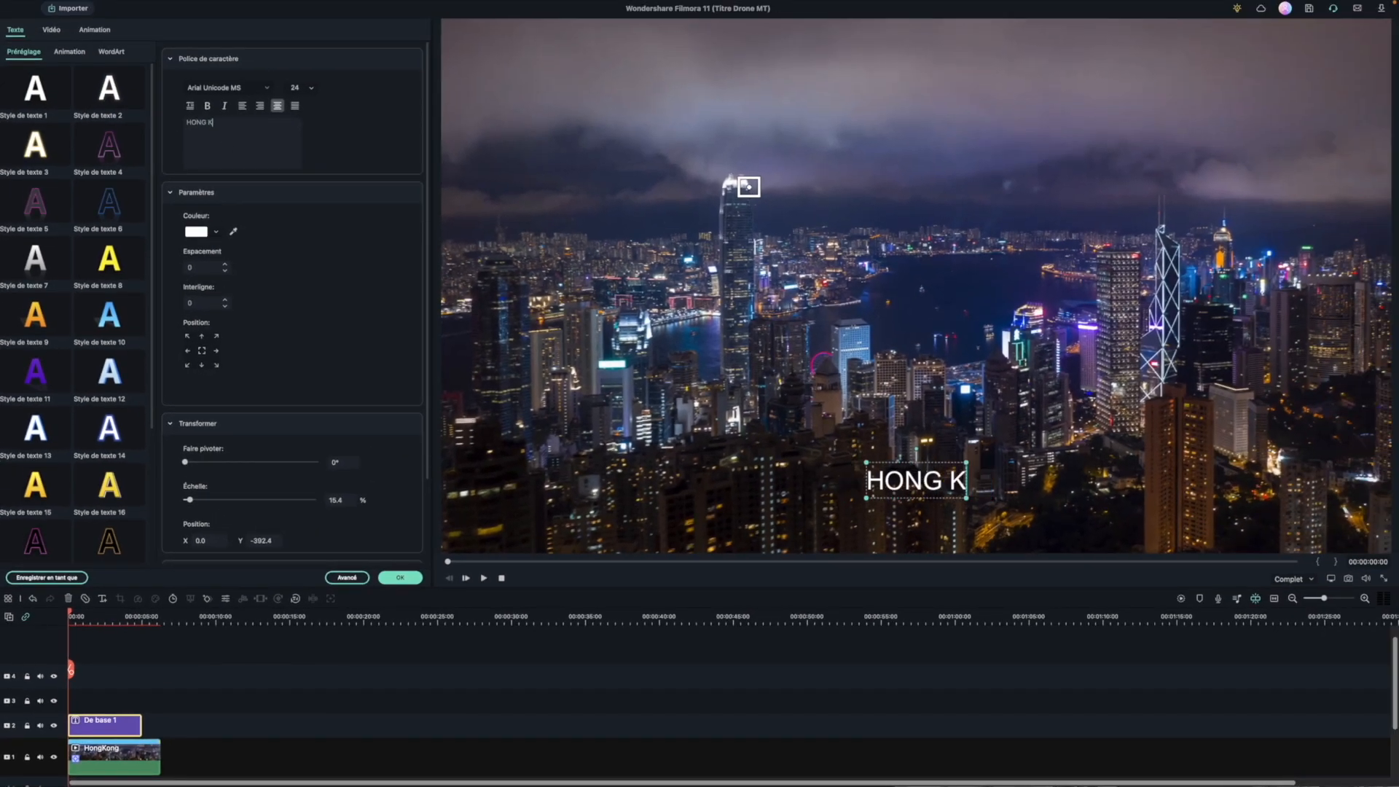
text(ONG)
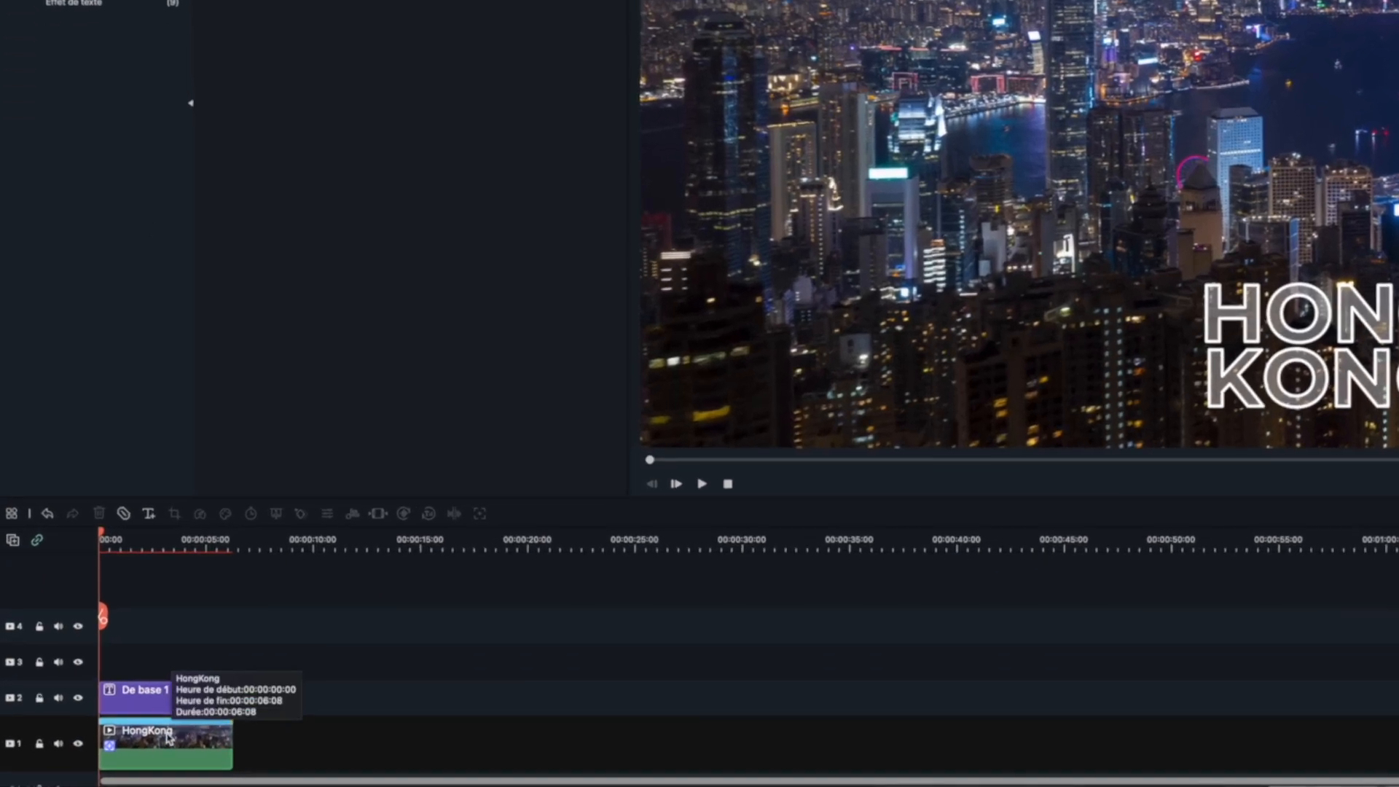
Step: Link the De base 1 title to the HongKong clip's motion tracking
double_click(168, 733)
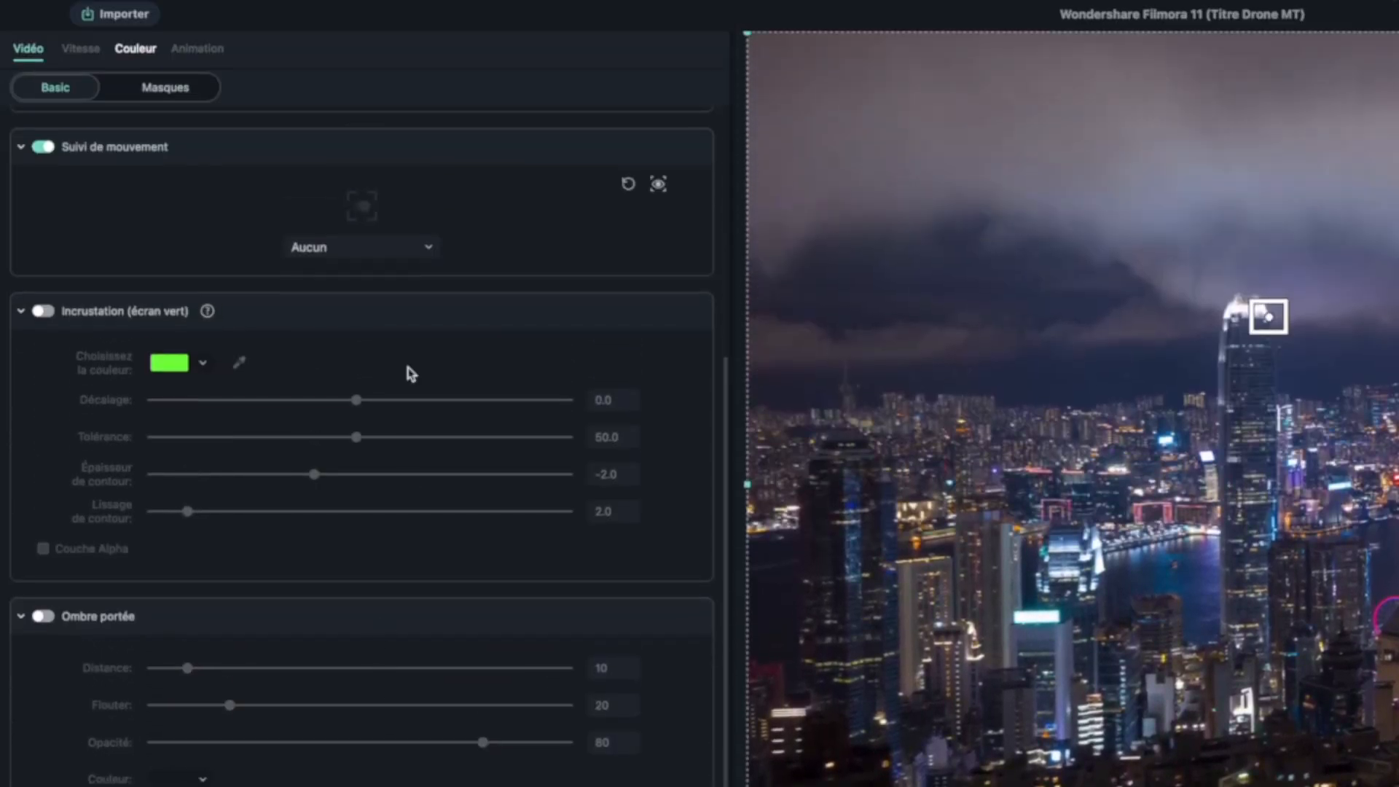
click(427, 250)
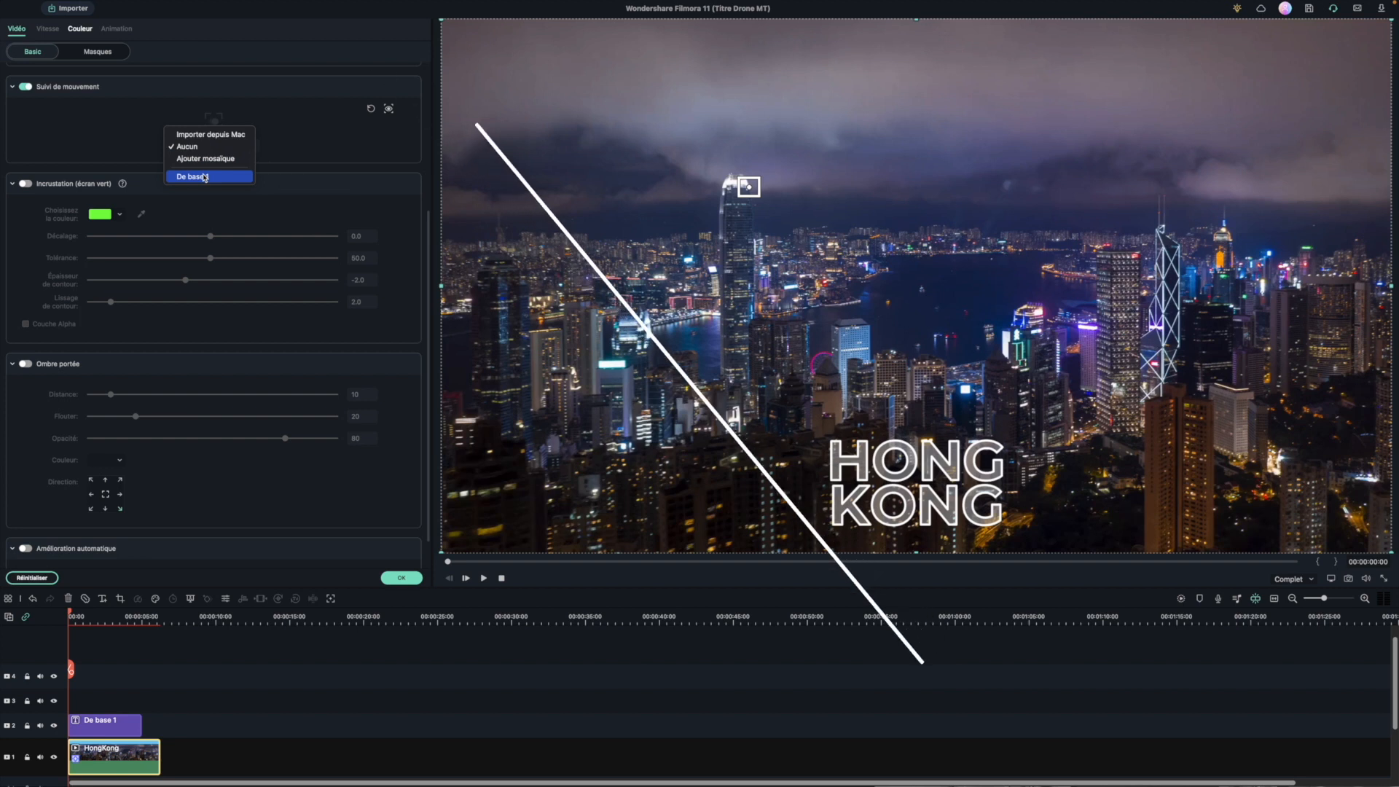
click(205, 177)
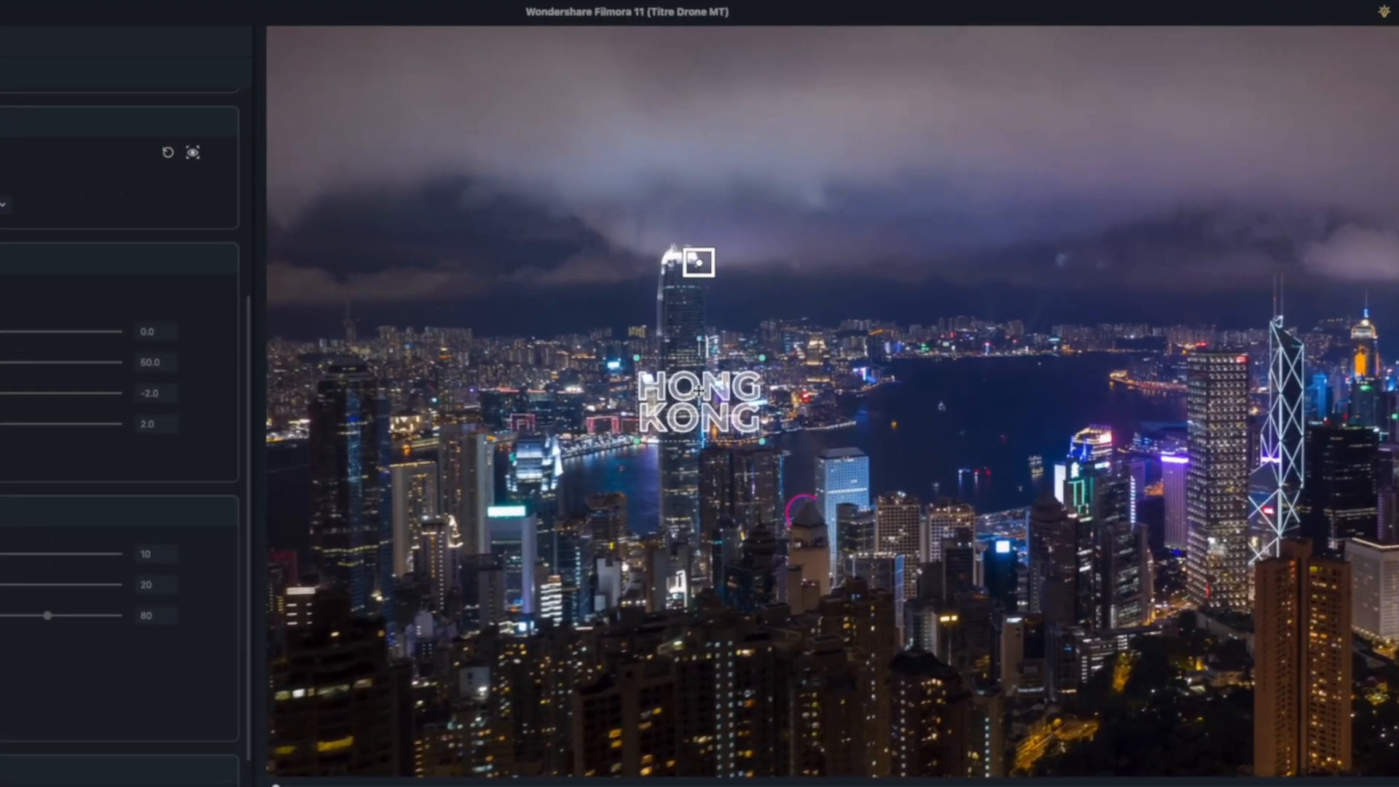
Step: Place the HONG KONG title right beside the tower's tracked top at font size 80, and play back the tracked result
click(699, 393)
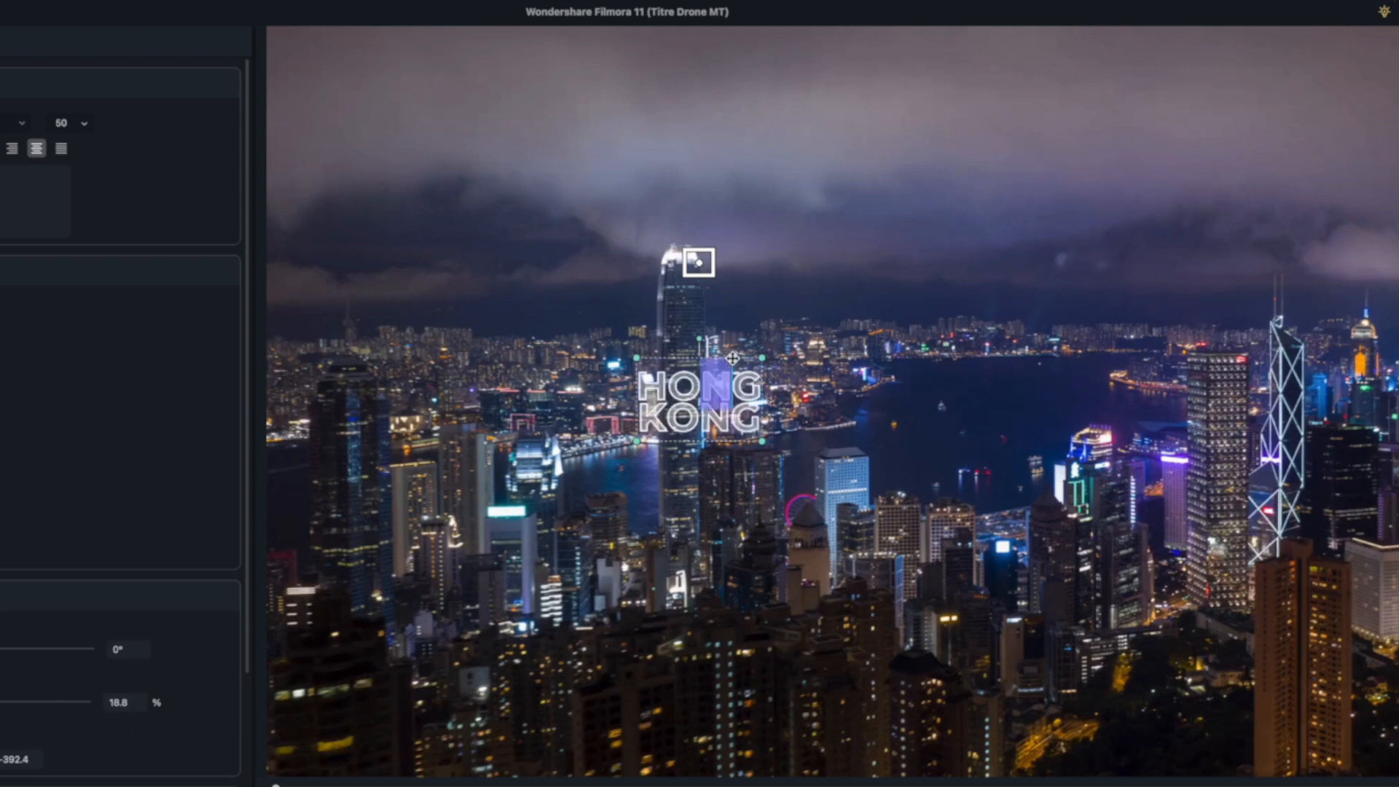
drag(730, 360, 807, 255)
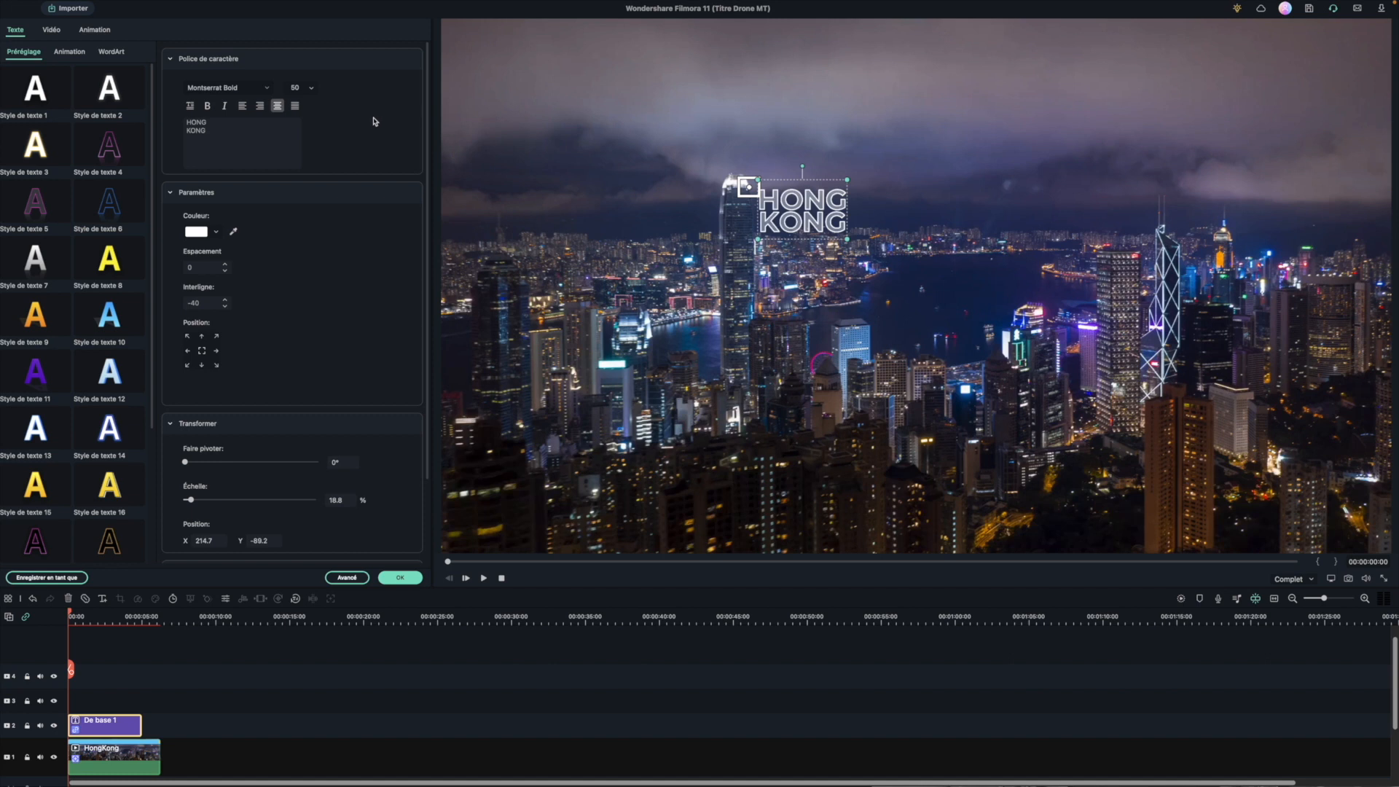
click(311, 88)
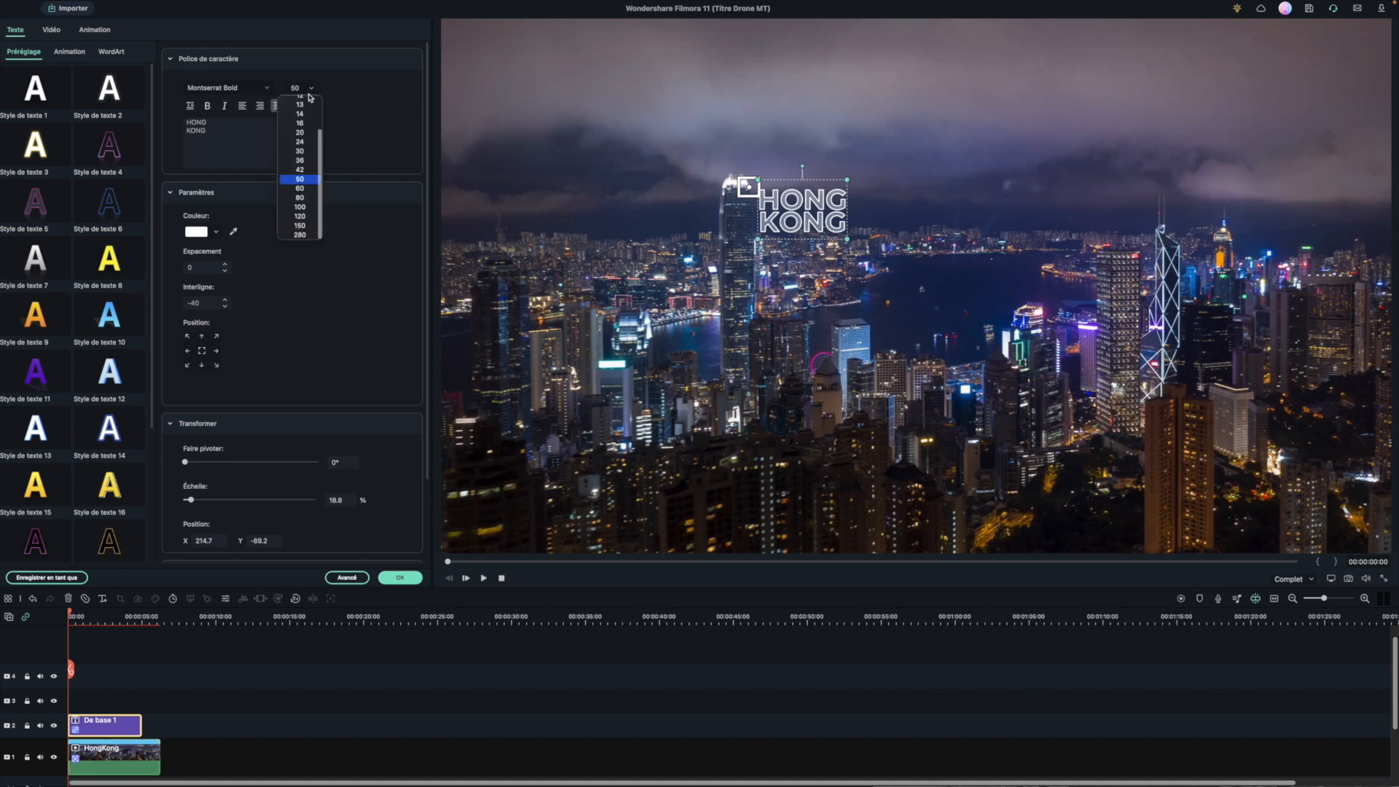
click(300, 207)
click(299, 197)
drag(803, 210, 829, 214)
click(401, 577)
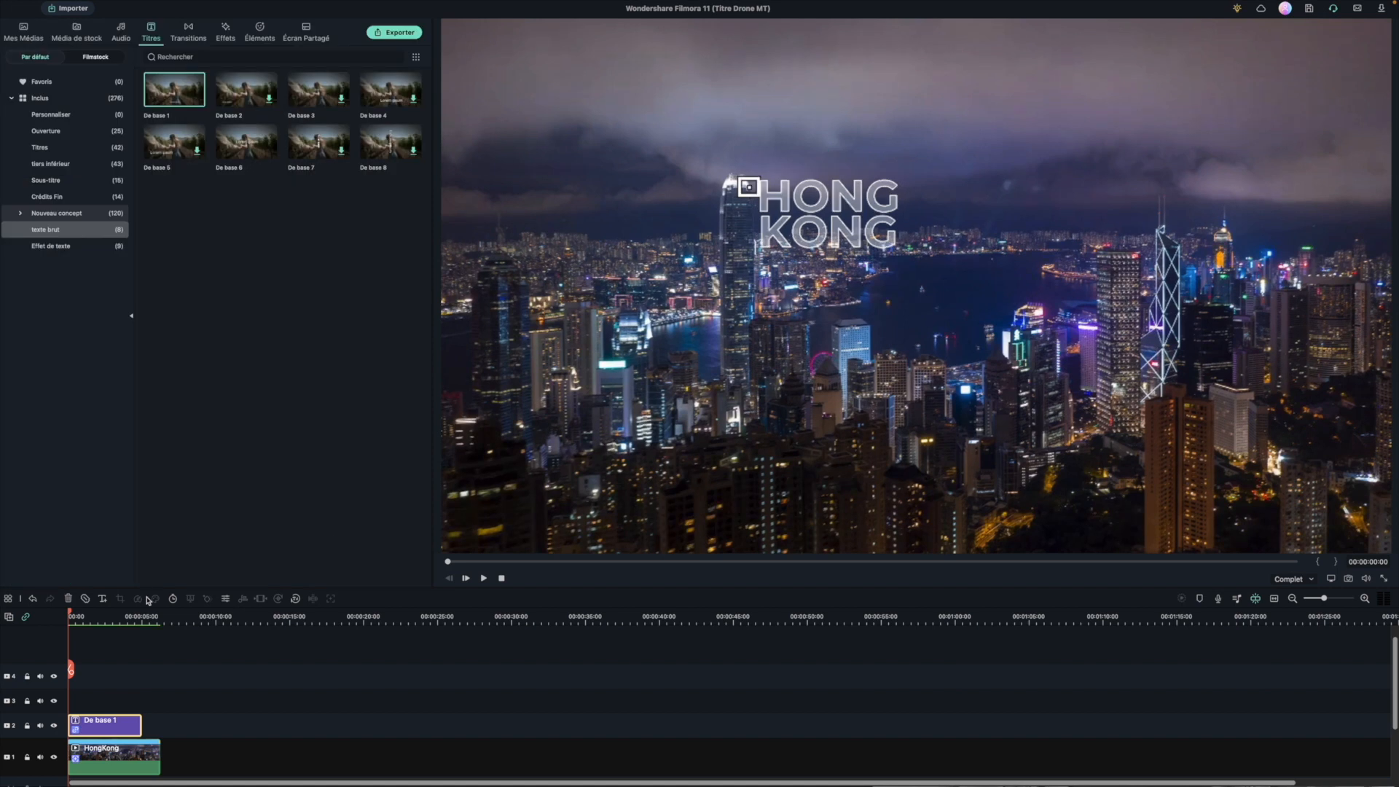
key(space)
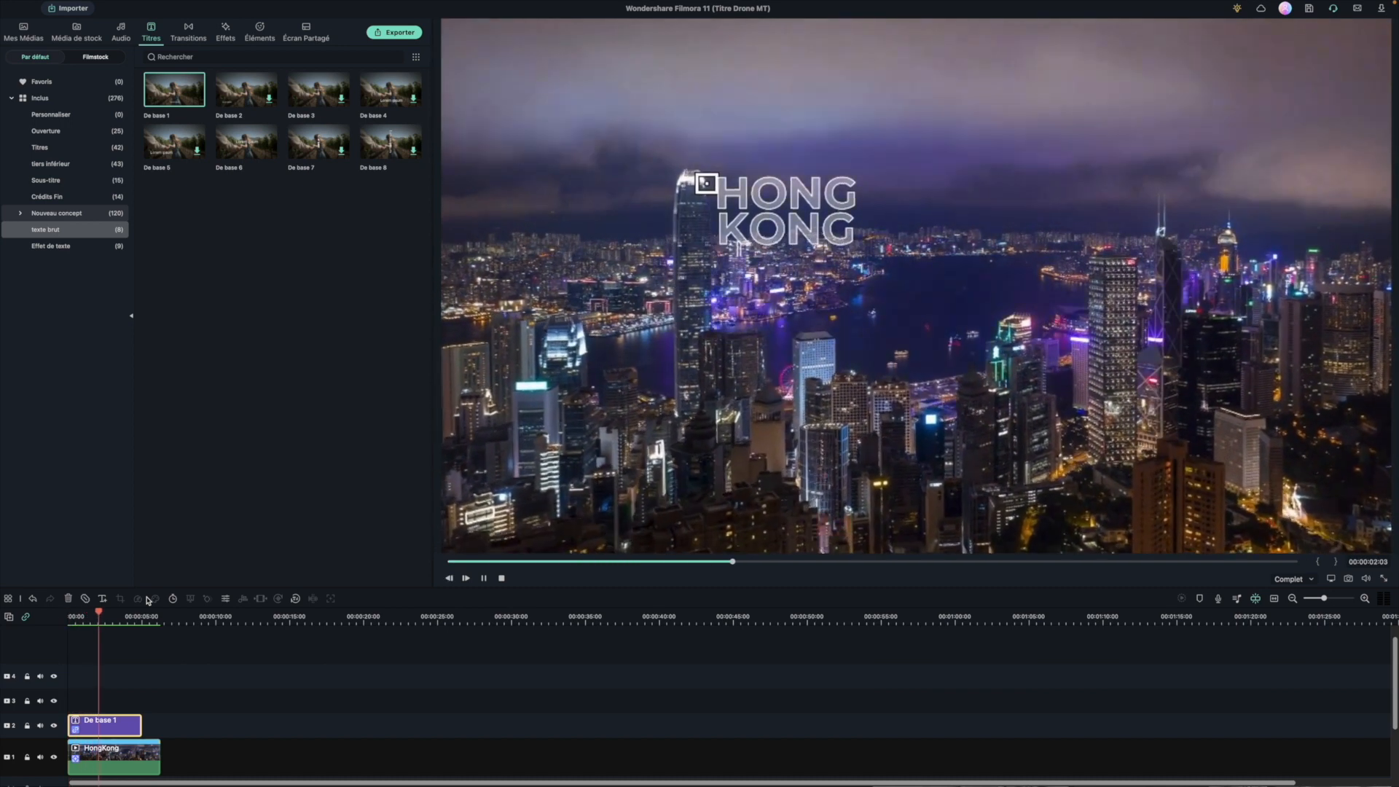
key(space)
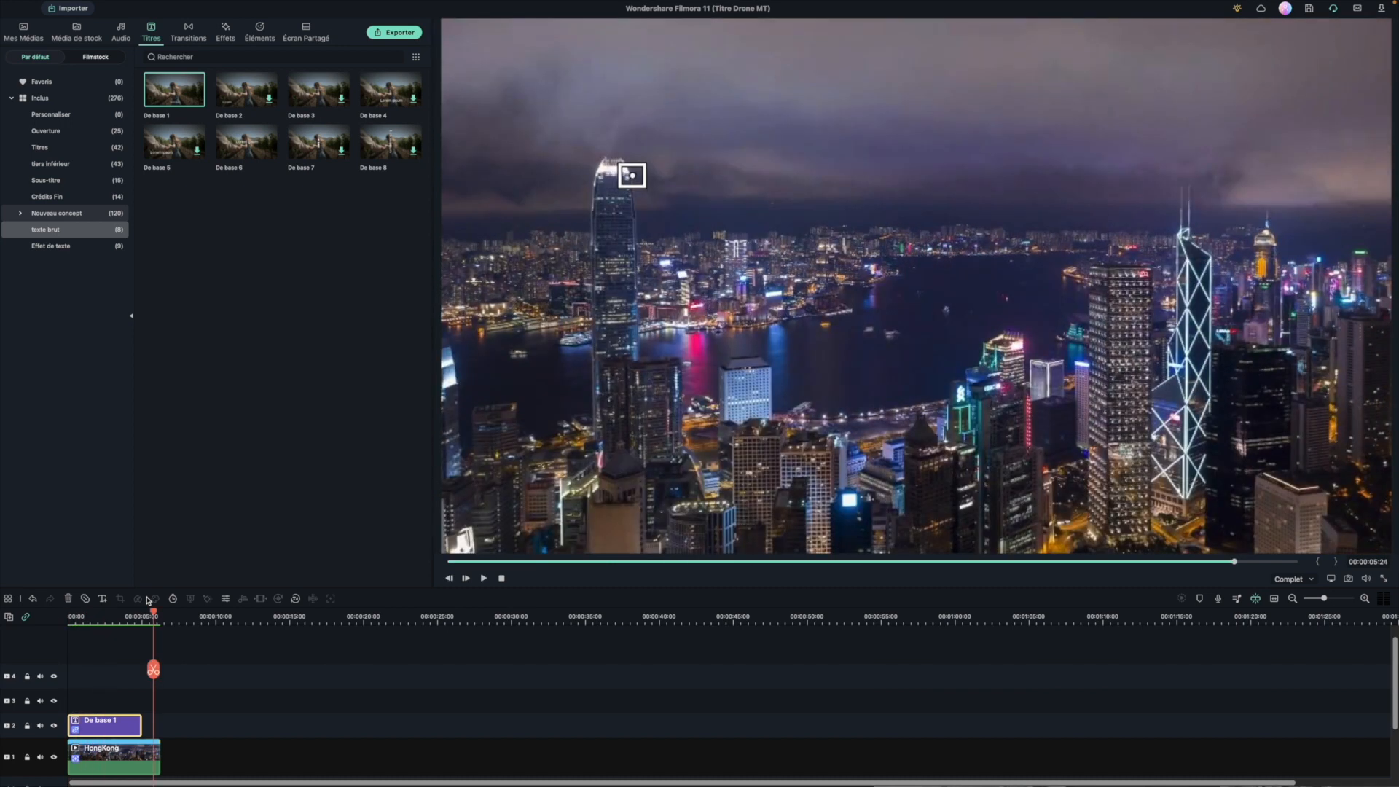